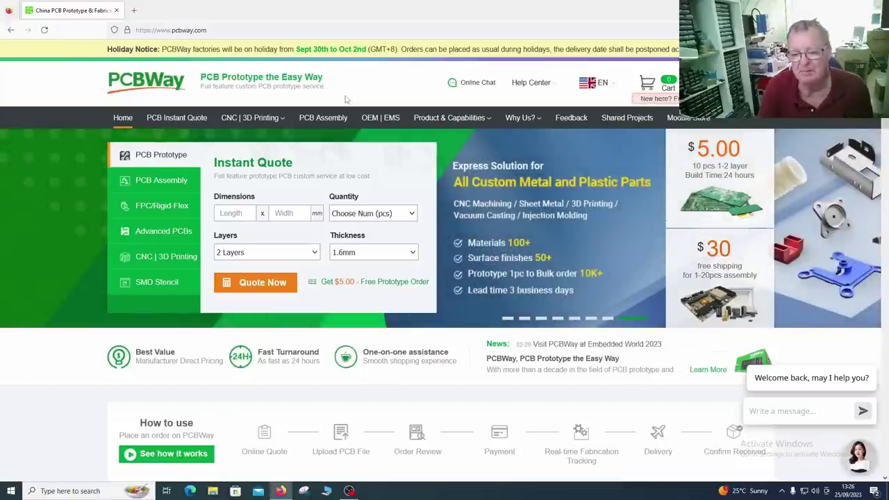
Step: Open the shared projects area, start a PCB / PCB Assembly project and title it "Mr Bleep Continuity Tester ReImagined"
mouse_move(505, 145)
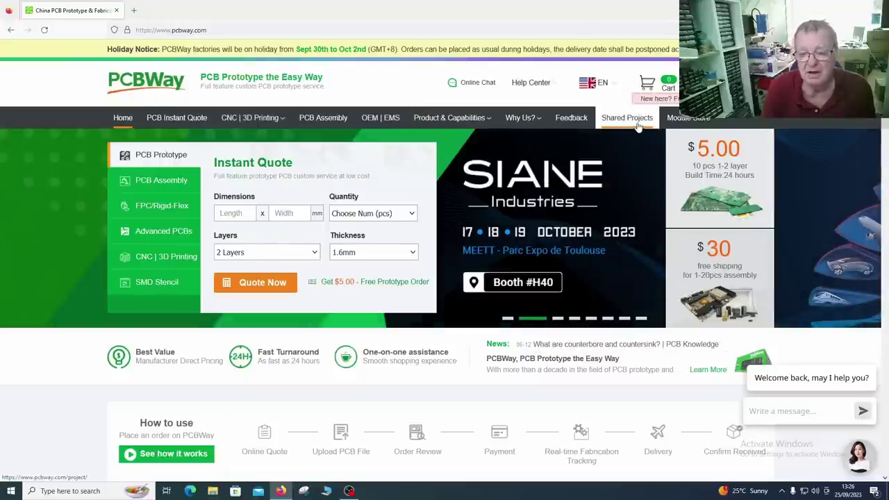
left_click(638, 122)
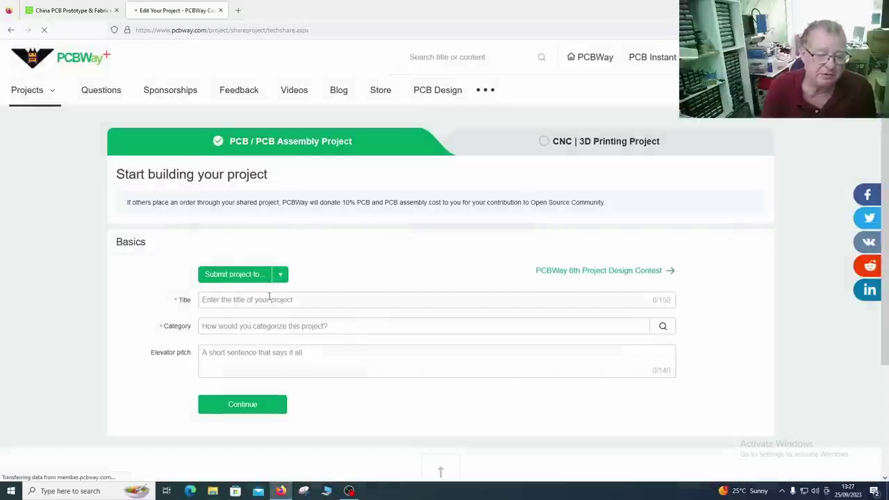
left_click(278, 299)
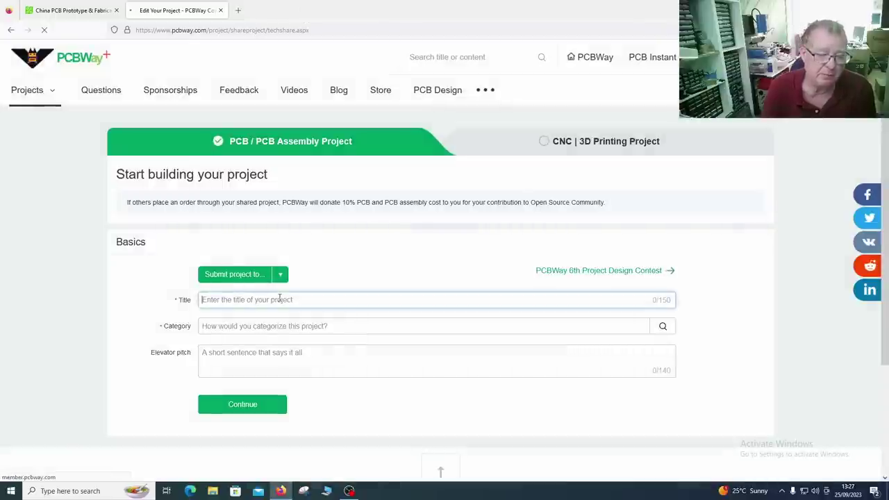
type("M")
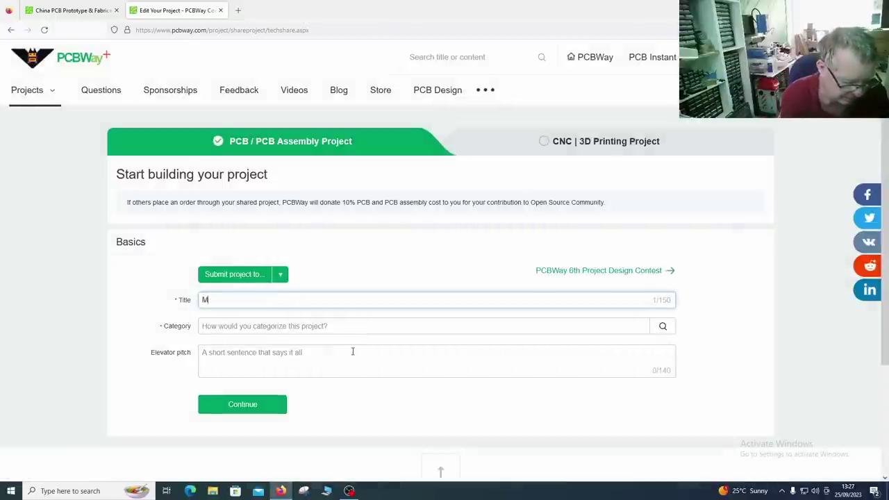
type("r Bleep")
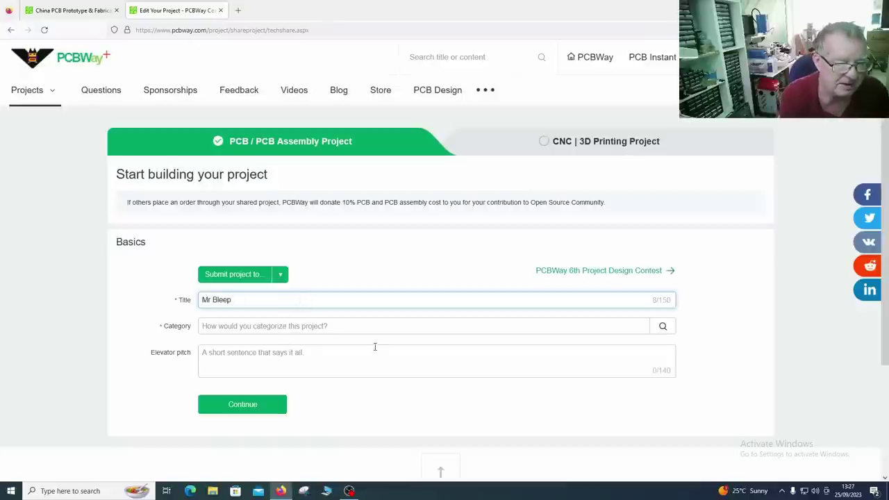
type("Cont")
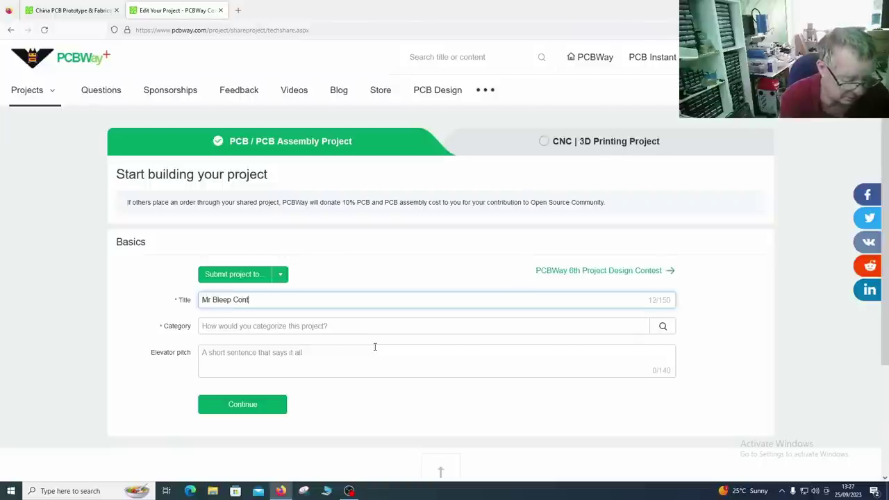
type("inu")
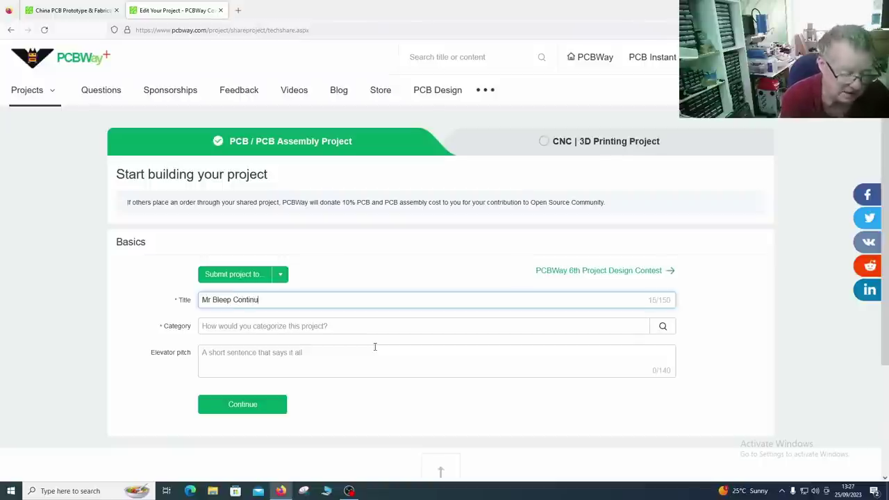
type("i")
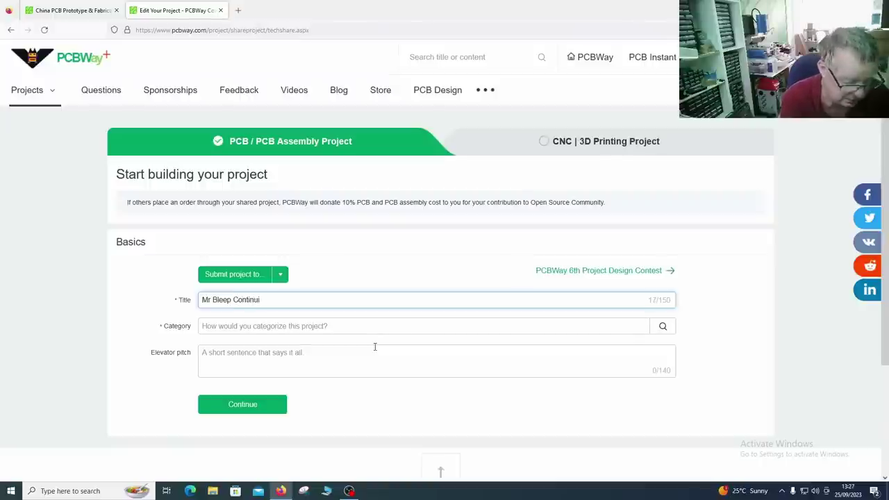
type("ty Tester ReImagined")
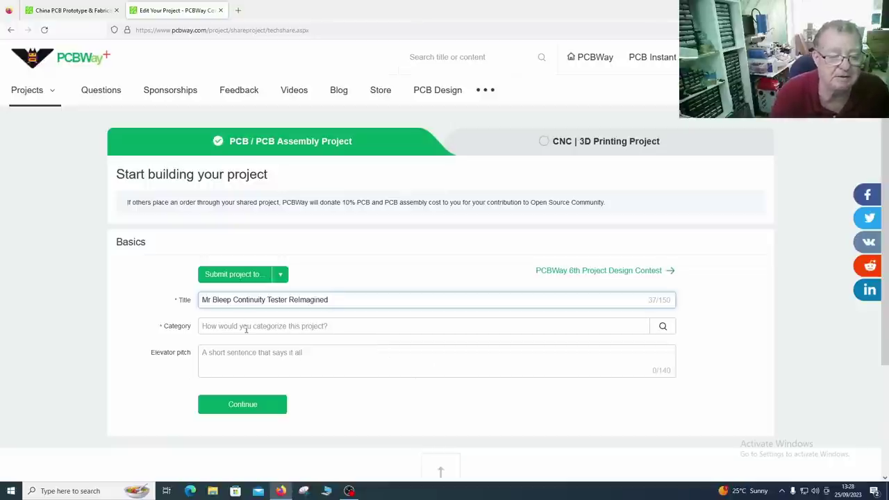
Step: Assign the project to the DIY Electronics category
left_click(247, 325)
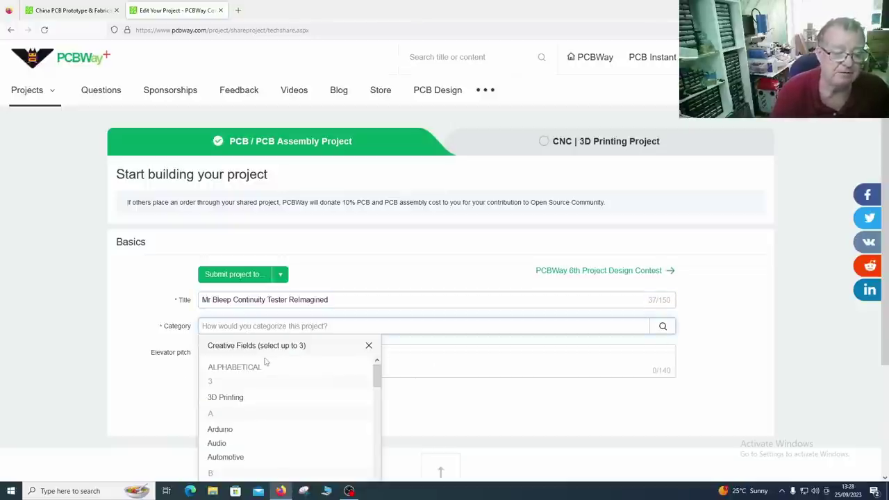
scroll(234, 420, "down", 3)
scroll(270, 409, "down", 3)
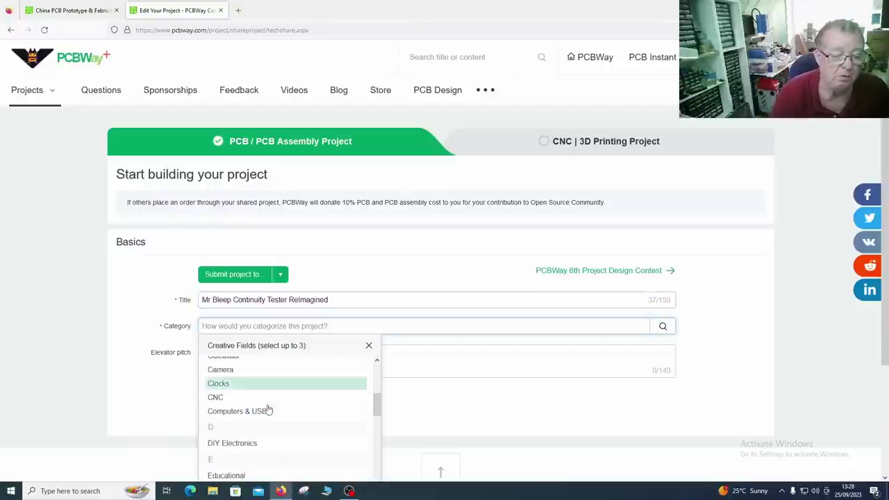
scroll(276, 401, "down", 10)
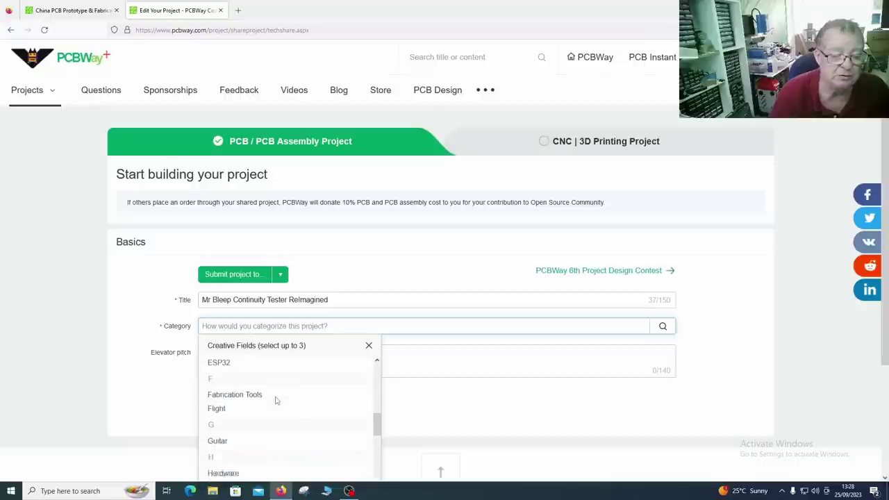
scroll(276, 402, "down", 8)
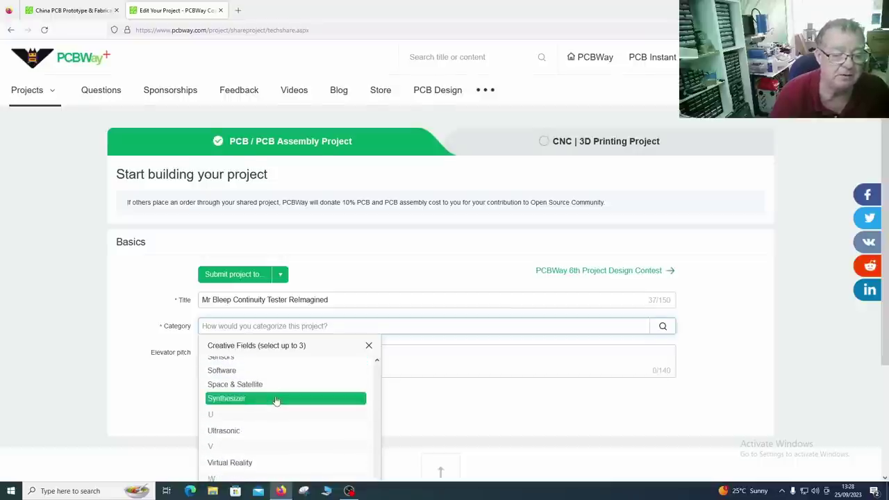
scroll(276, 401, "down", 3)
scroll(277, 372, "up", 3)
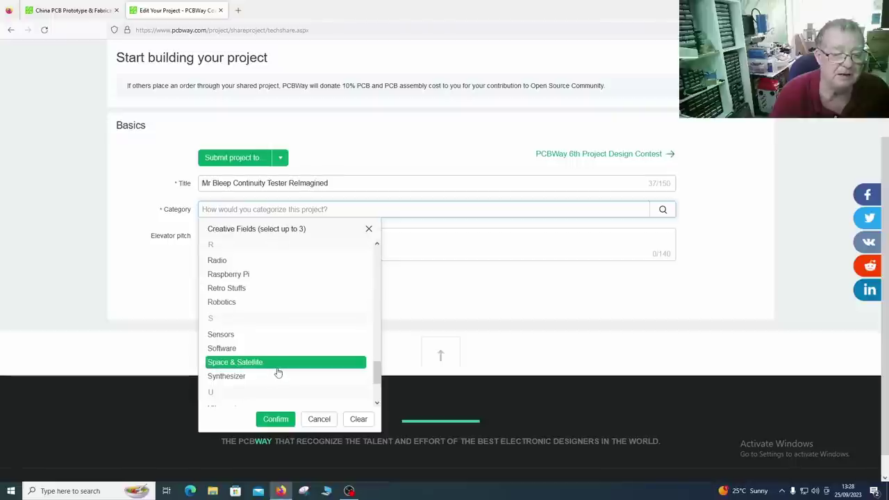
scroll(278, 373, "up", 8)
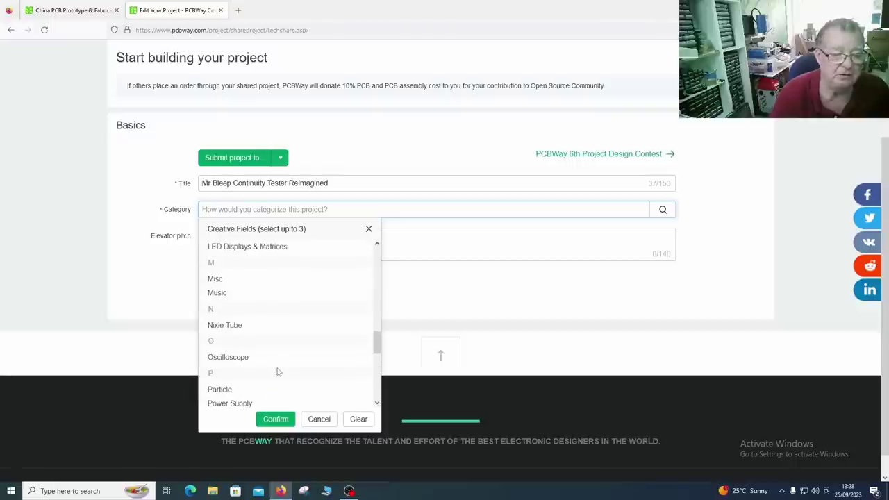
scroll(278, 373, "up", 5)
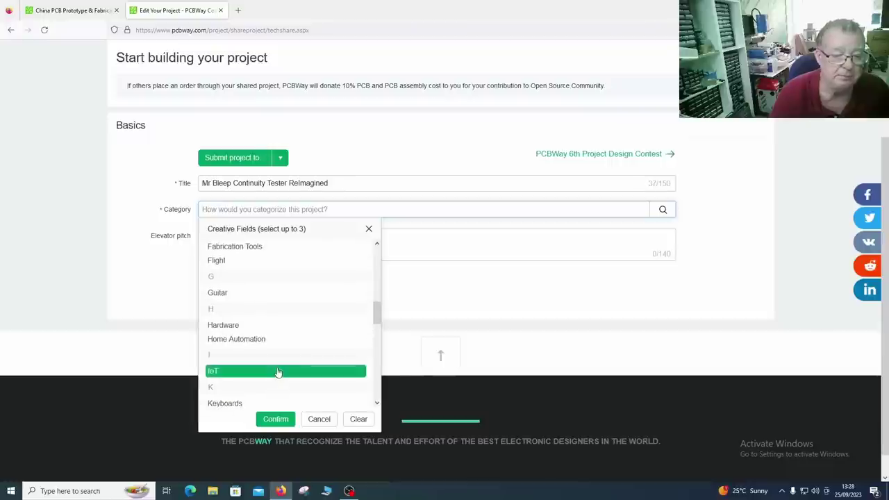
left_click(240, 263)
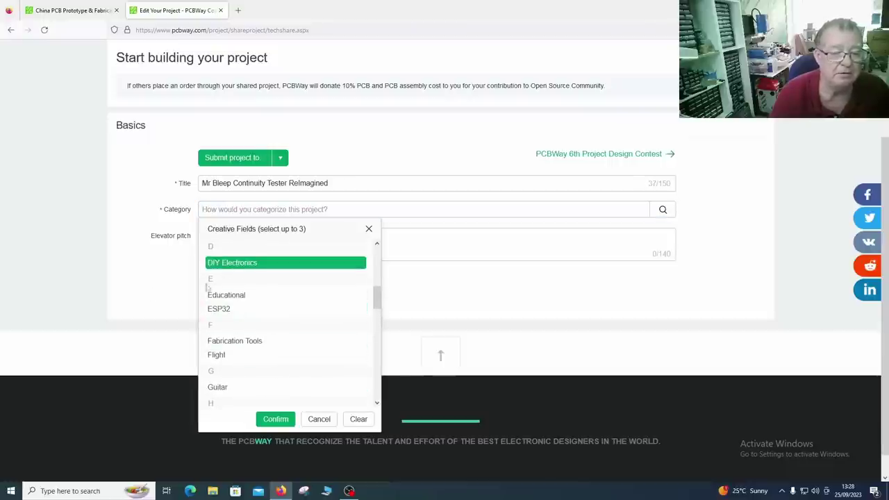
left_click(286, 423)
Step: End the title with "Re Imagined" and enter the pitch "Mr Bleep gives an audible and visual signal for identifying Shorts, Schottky And Semiconductor Junctions In Circuit"
left_click(286, 238)
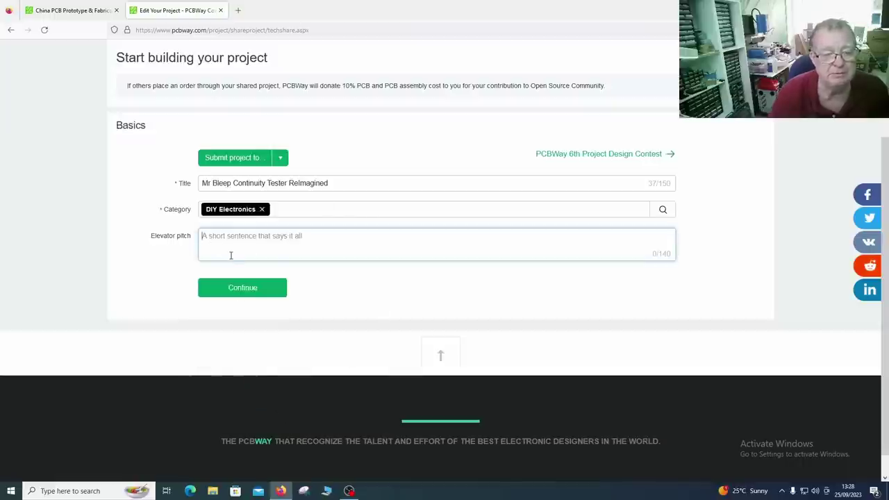
left_click(296, 183)
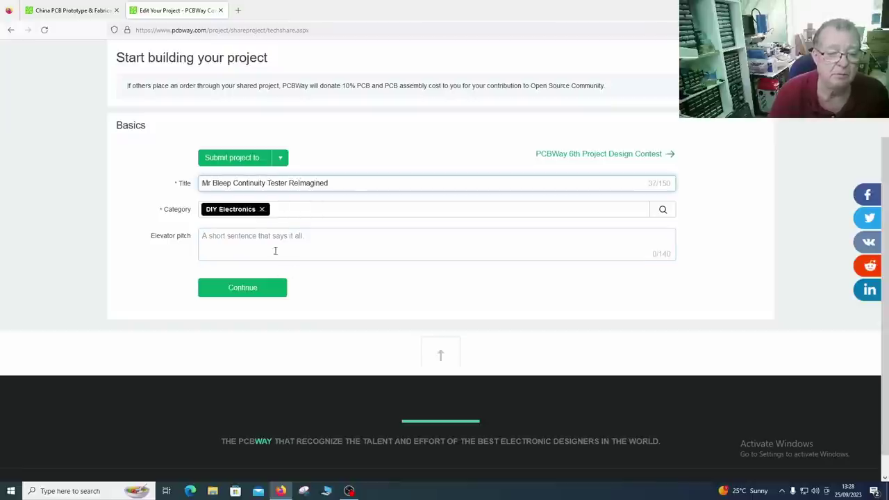
left_click(269, 243)
type("Mr Bleep gives an audible and visual signal for identifying Shorts, Schottky And Semiconductor Junctions In Circui")
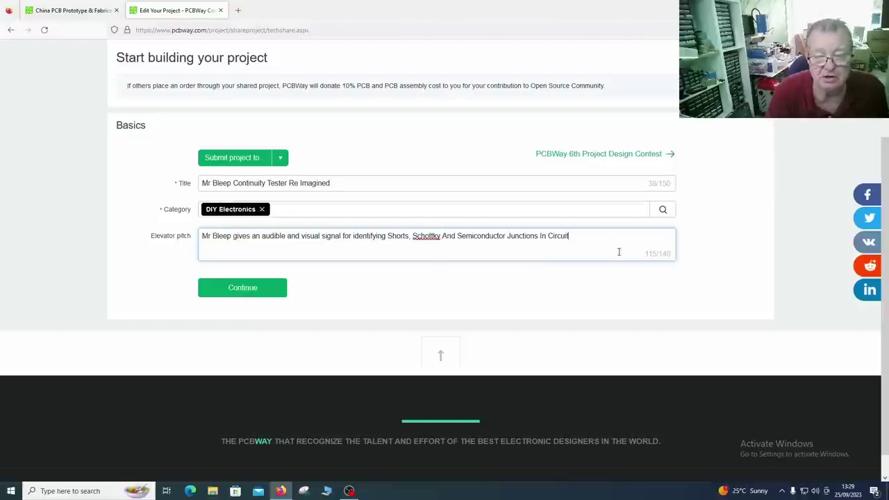
Step: Continue to the full project form and attach the Gerber archive "Gerber_PCB_ATTINY85 Mr. Bleep_2023-09-12" from the Arduino_MrBleep_YT folder in Downloads
left_click(238, 290)
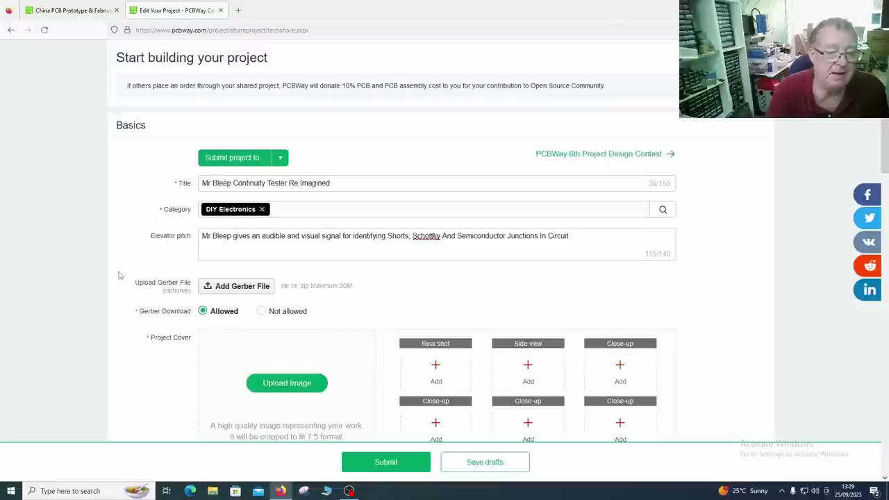
left_click(236, 289)
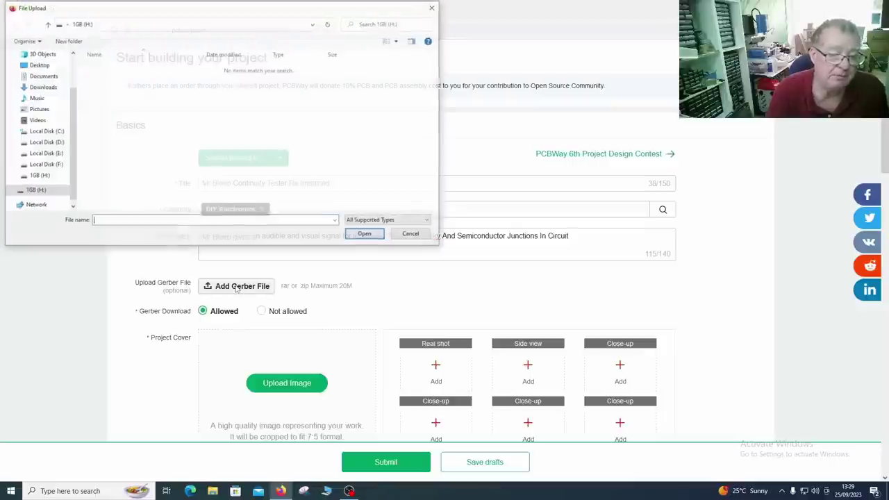
left_click(43, 87)
double_click(113, 117)
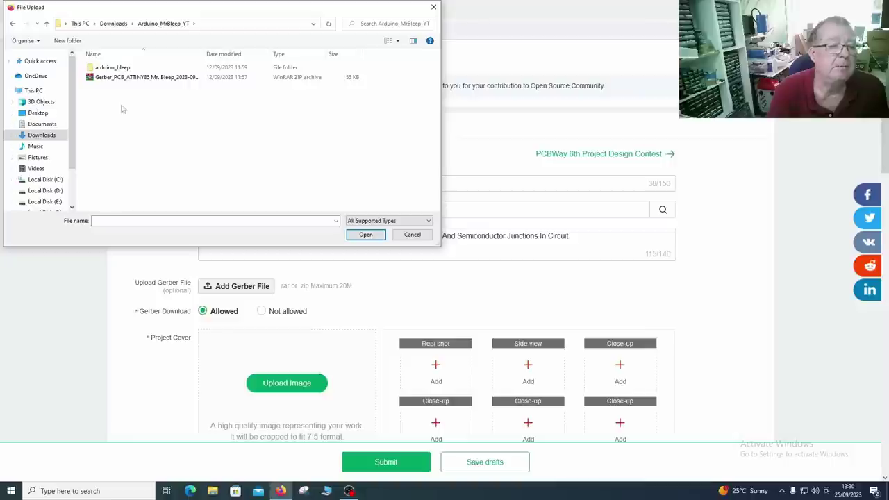
left_click(118, 79)
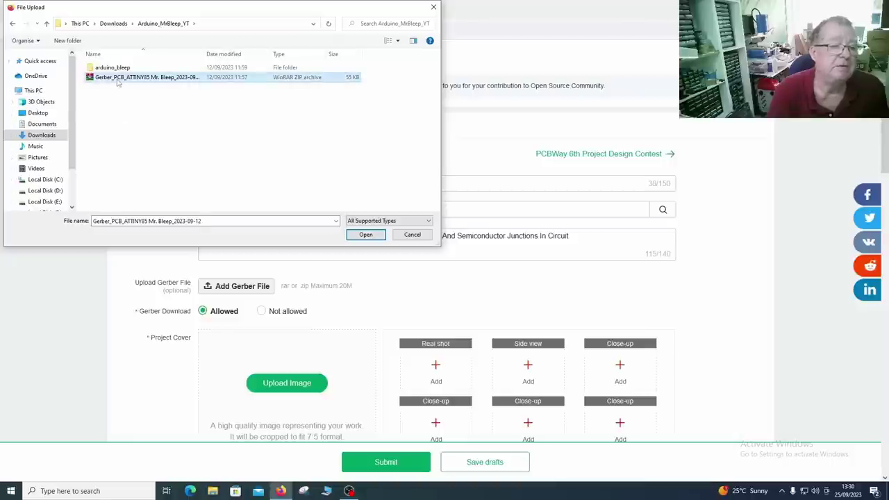
left_click(366, 236)
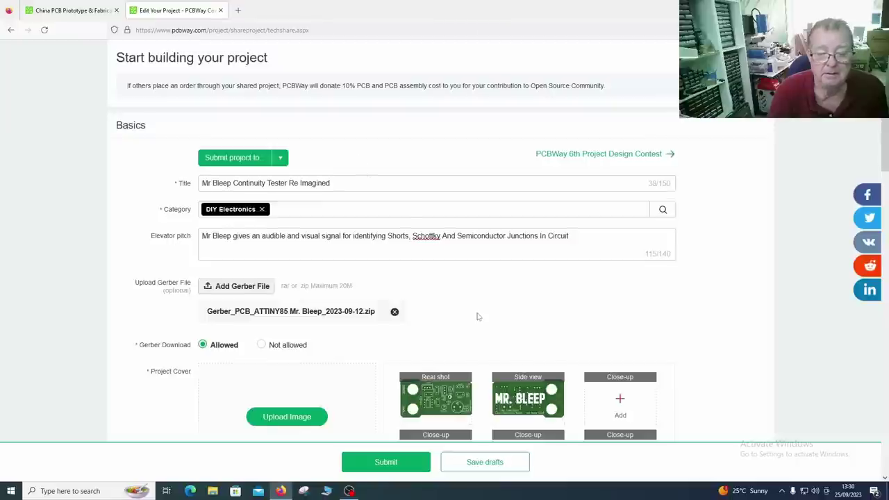
Step: Enter the detailed project description "Advanced continuity and semiconductor tester for in circuit and out of circuit fault finding"
scroll(389, 215, "down", 3)
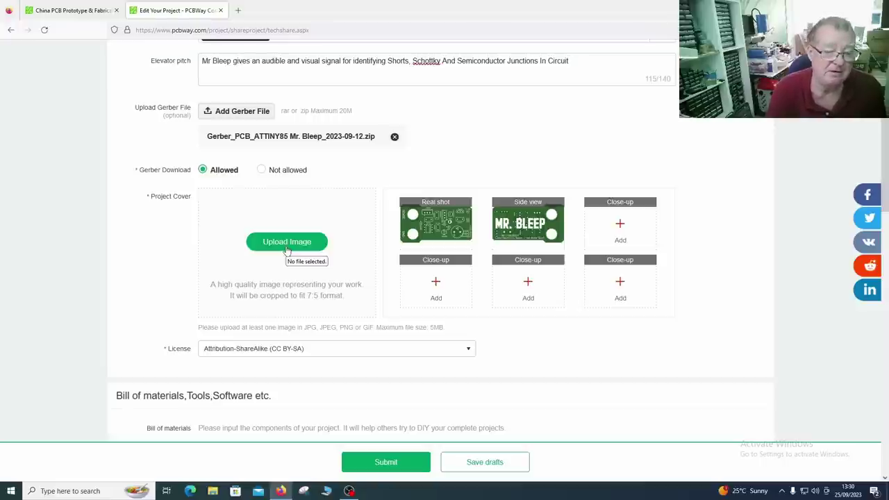
scroll(287, 250, "down", 3)
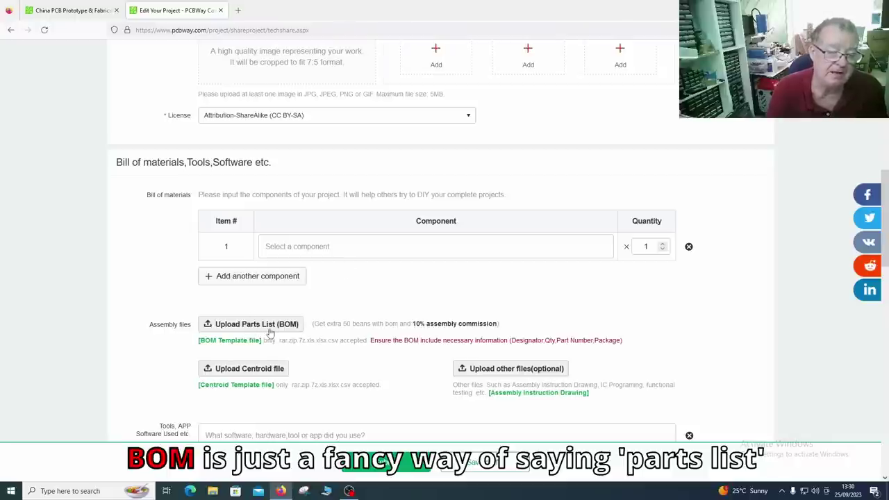
scroll(319, 327, "down", 3)
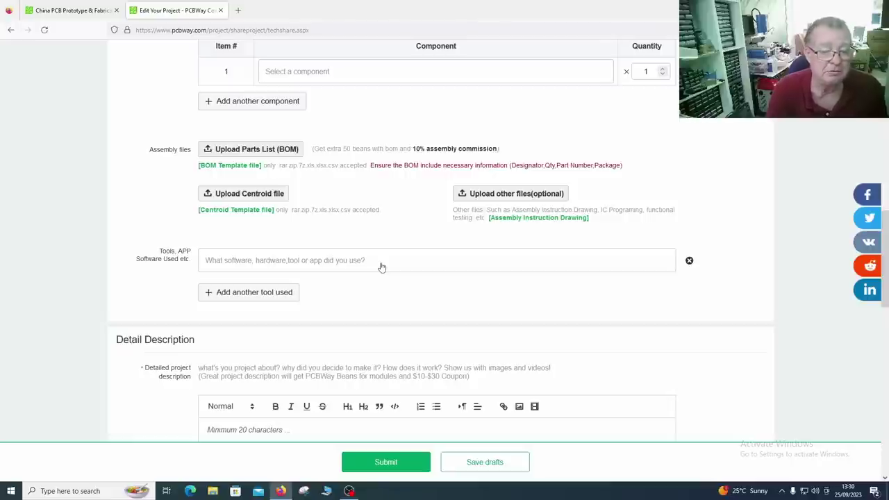
scroll(381, 267, "down", 3)
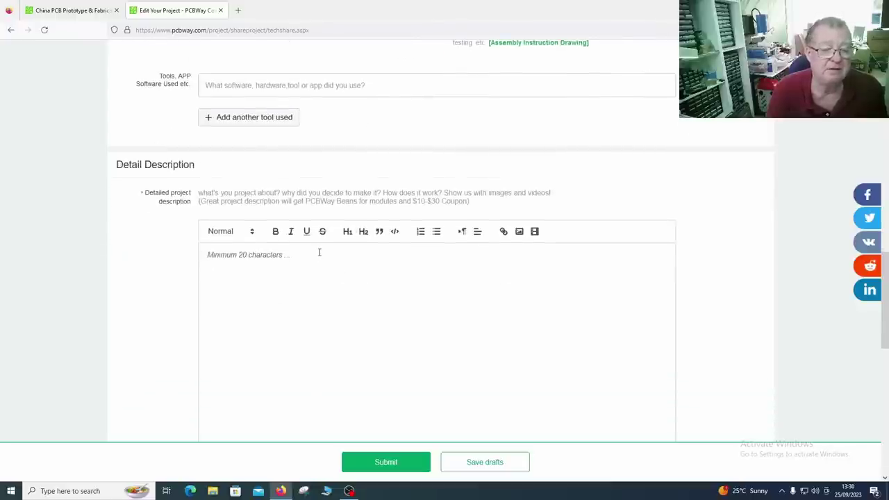
scroll(347, 281, "down", 2)
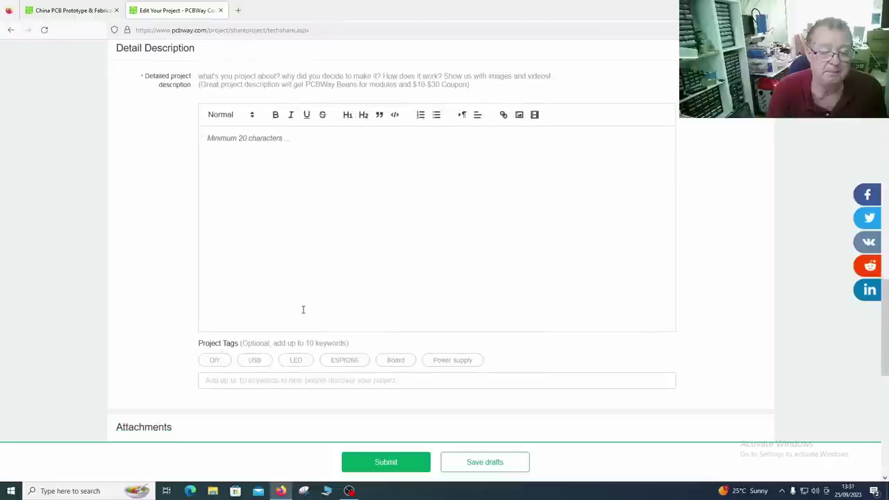
type("Advanced continuity and semiconductor tester for in circuit and out of circuit fault finding")
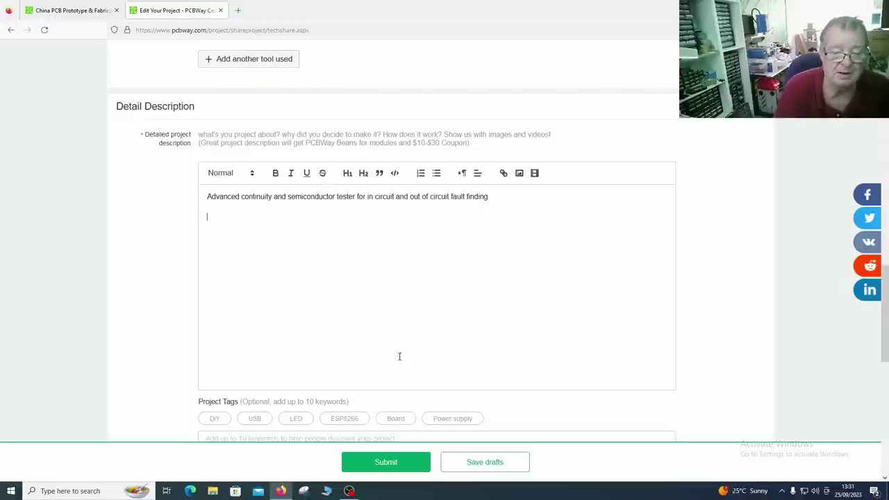
Step: Link a repository under Schematic and Layout with the display text "Gerber, Schematics and Source Code" and its pCloud share link
scroll(352, 304, "down", 3)
left_click(351, 303)
scroll(353, 304, "down", 2)
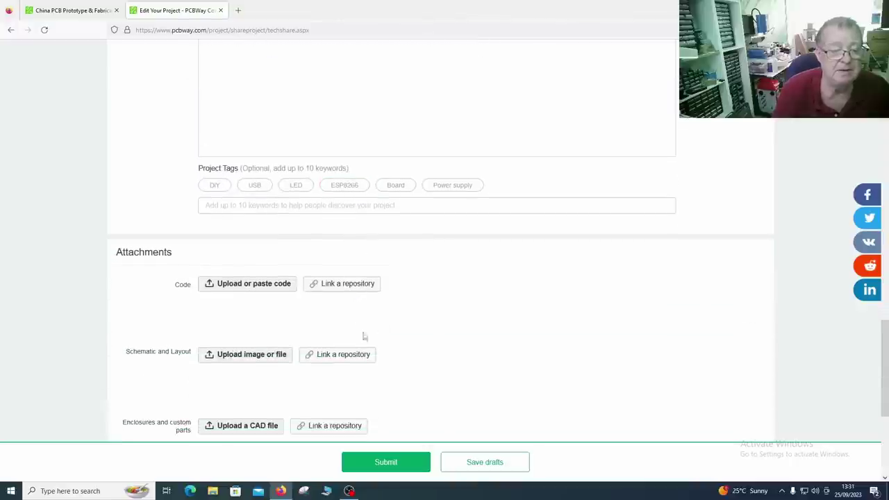
scroll(402, 353, "down", 3)
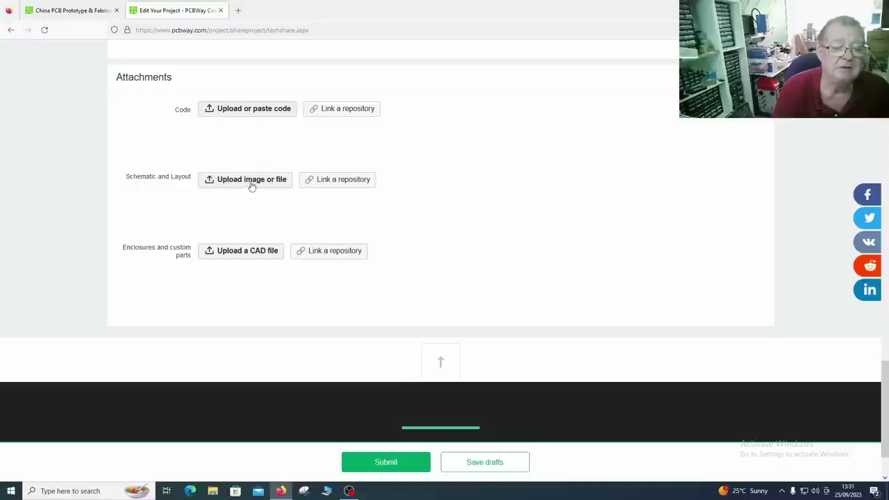
left_click(339, 180)
type("Gerber, Schematics and Source ")
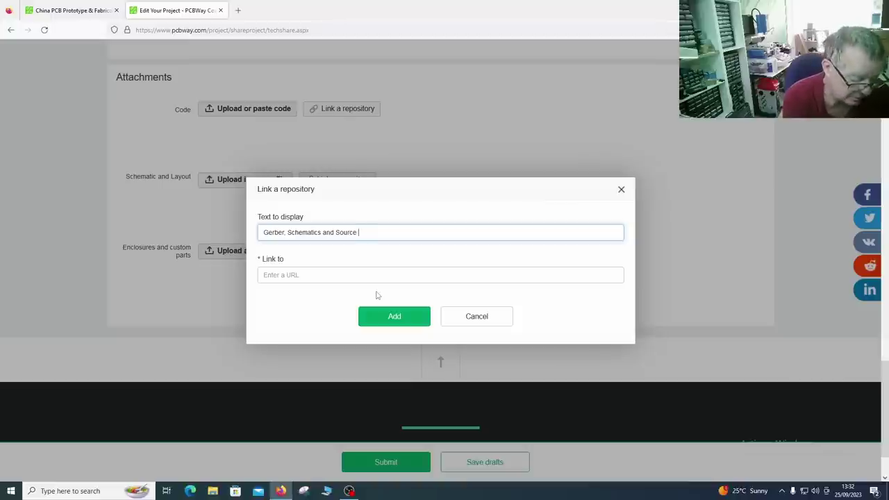
type("Code")
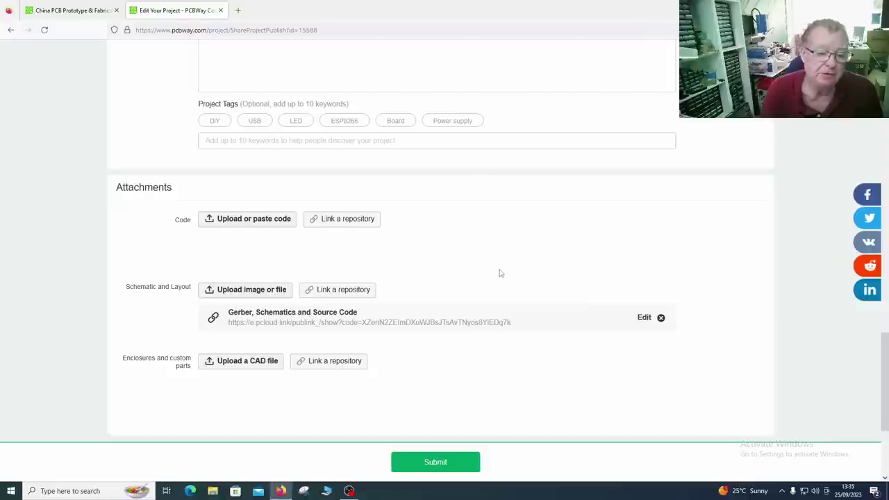
Step: Check the description and attachments, and submit the shared project
scroll(569, 260, "up", 3)
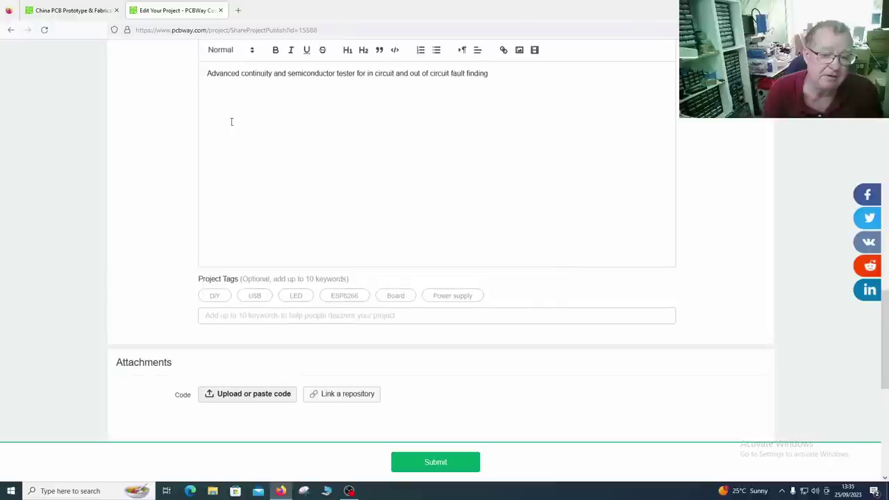
scroll(444, 222, "down", 4)
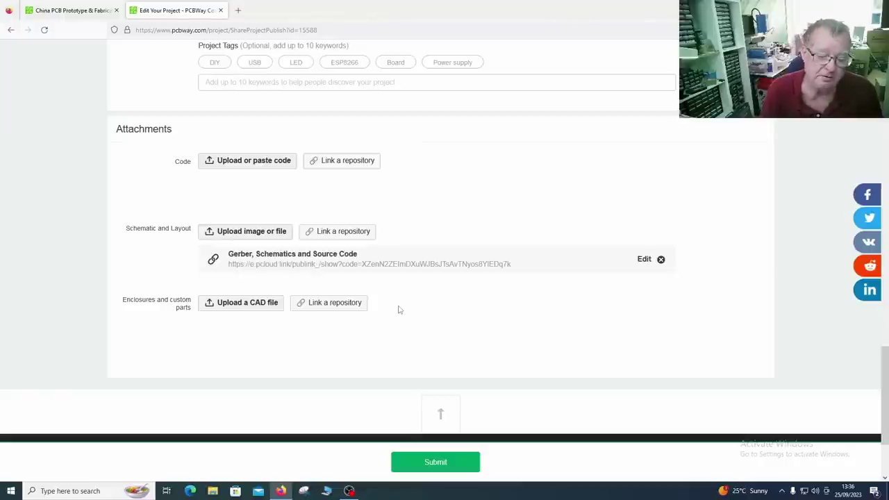
left_click(428, 465)
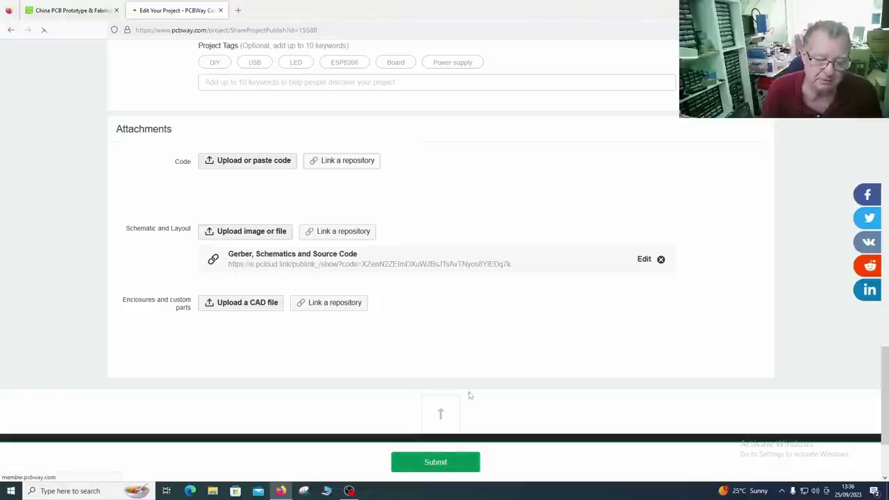